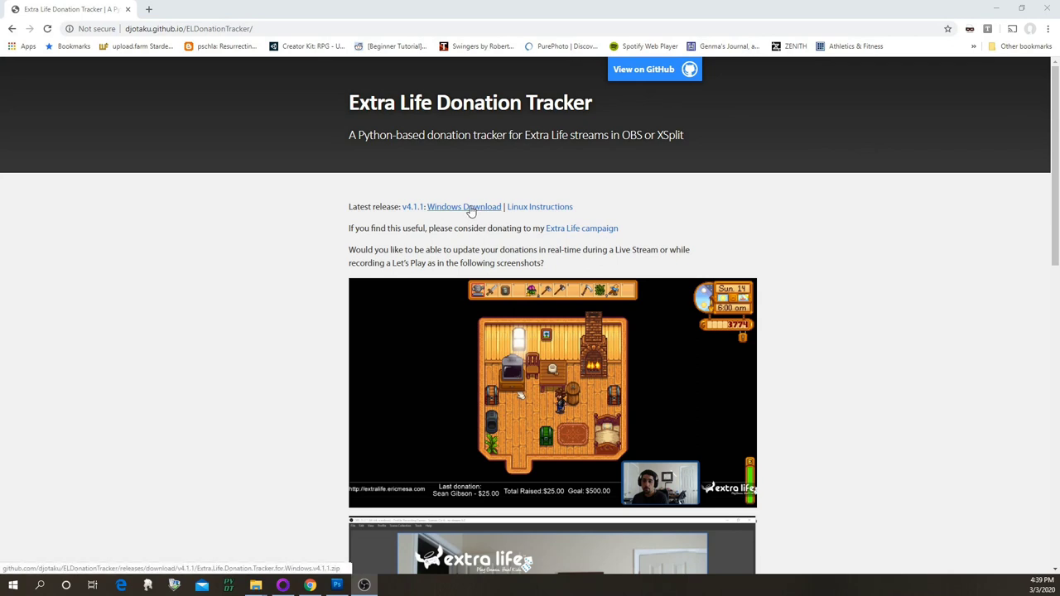
# Step: Download the Windows zip of tracker release v4.1.1 from the project page
pyautogui.click(470, 208)
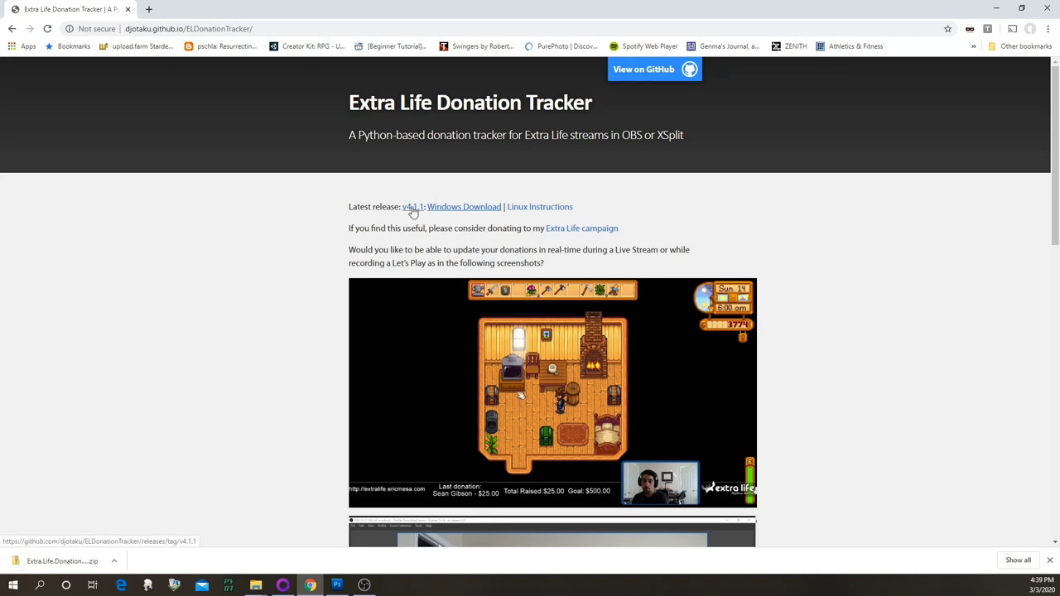
# Step: Open the v4.1.1 'BUGFIX! Top Team Participants' release notes in a new tab, scroll through them, return to the project page
pyautogui.middleClick(412, 209)
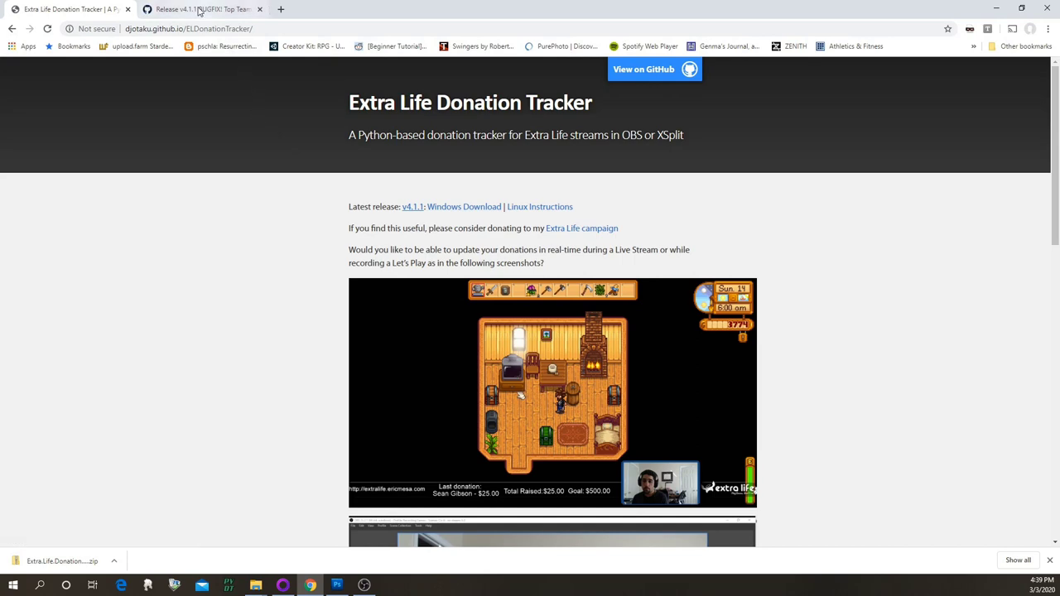
pyautogui.click(198, 9)
pyautogui.scroll(-3, 513, 375)
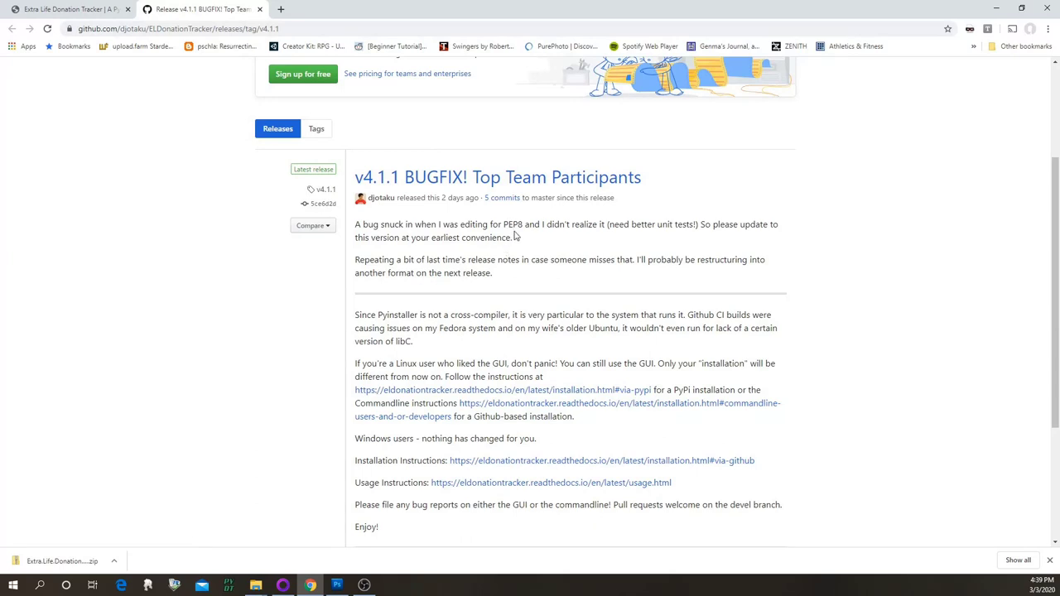
pyautogui.scroll(-3, 515, 232)
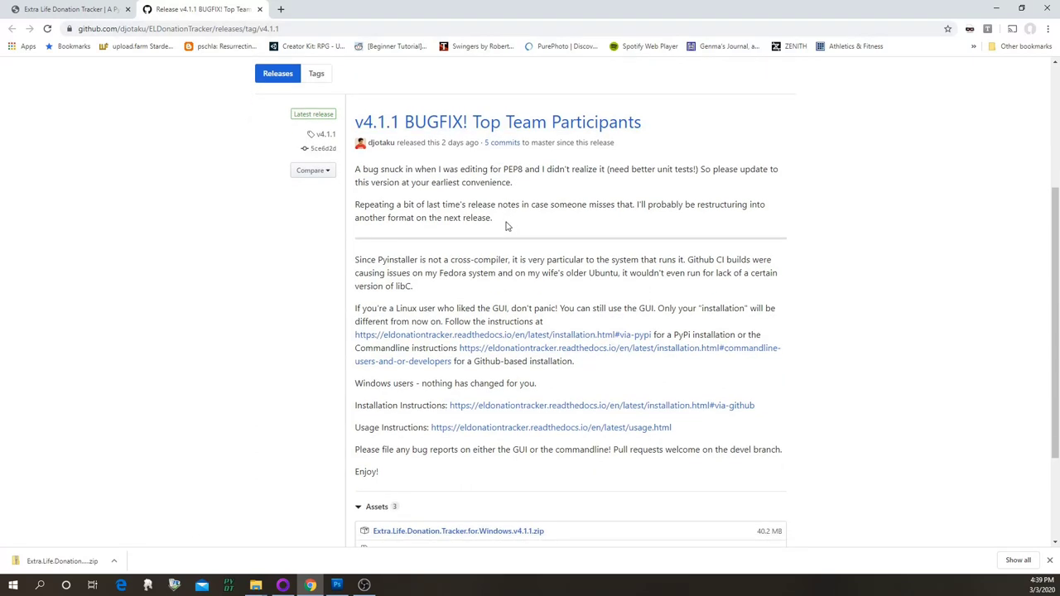
pyautogui.scroll(-1, 513, 236)
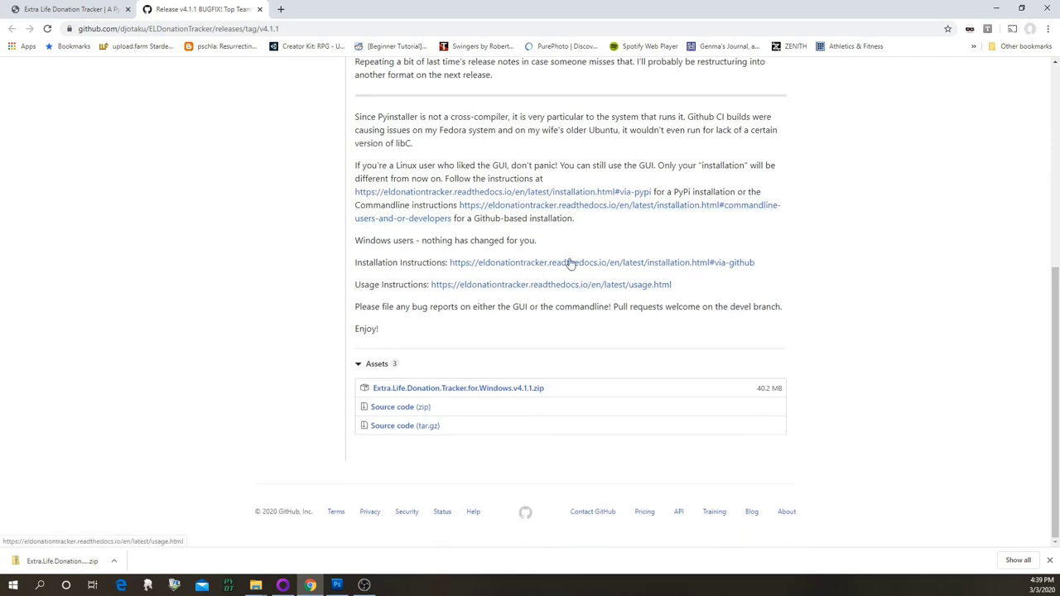
pyautogui.click(73, 12)
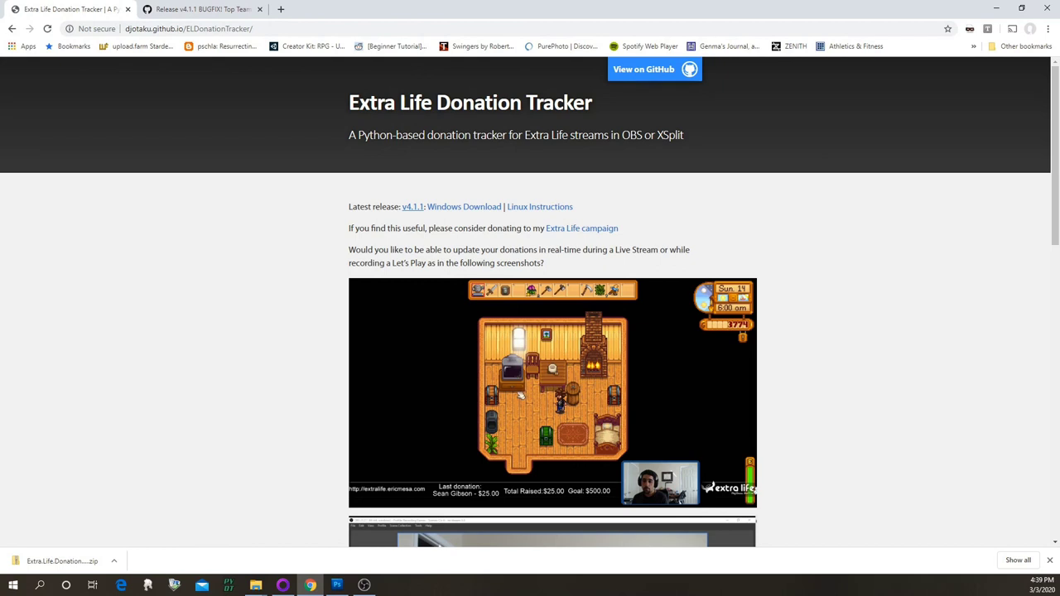
# Step: Open the eldonationtracker Read the Docs documentation from the page bottom, skim it, then return
pyautogui.click(364, 584)
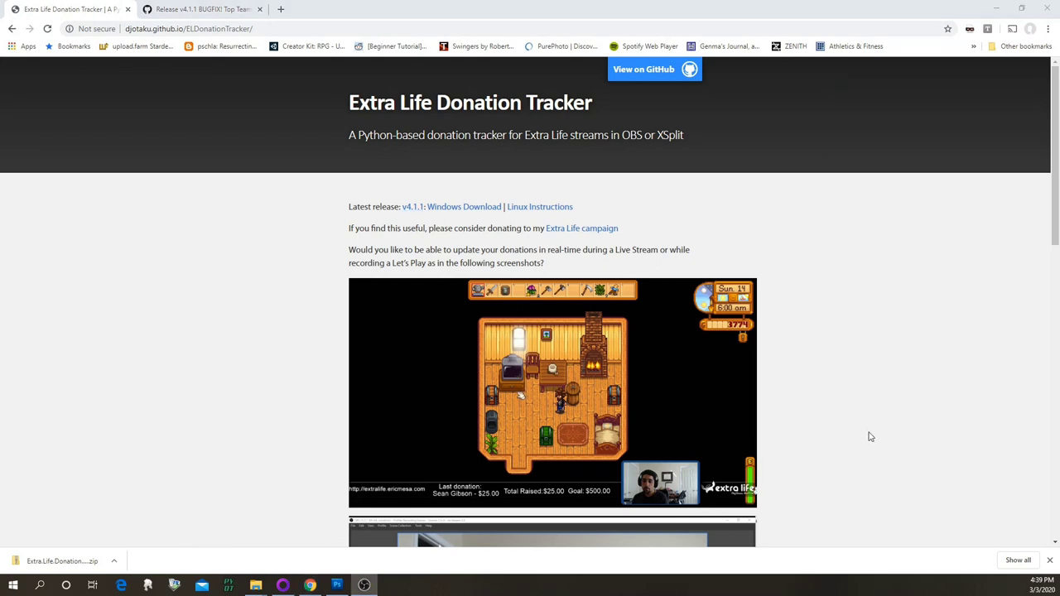
pyautogui.scroll(-7, 888, 418)
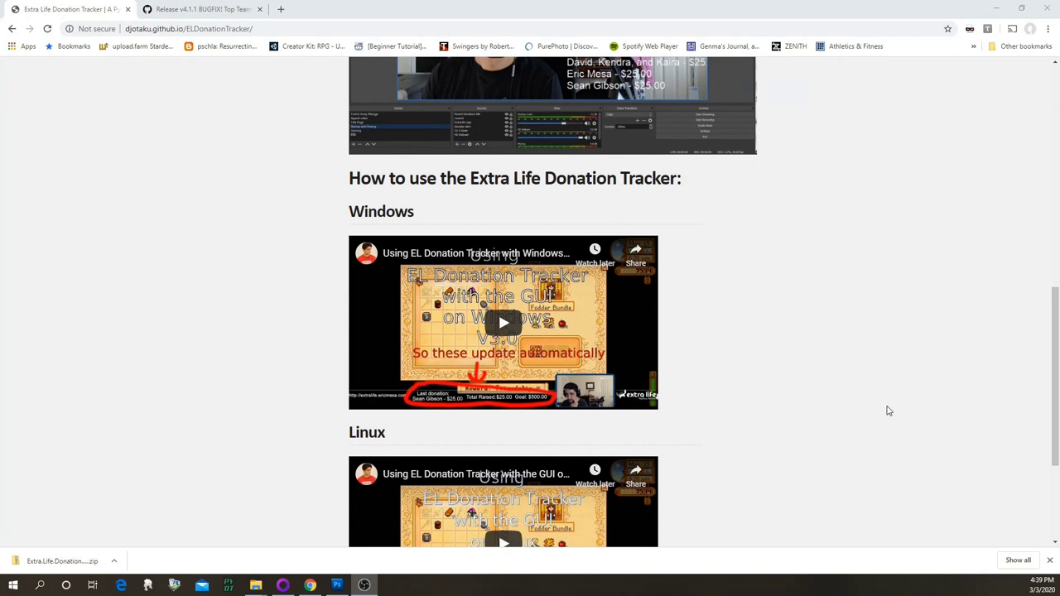
pyautogui.scroll(-2, 888, 411)
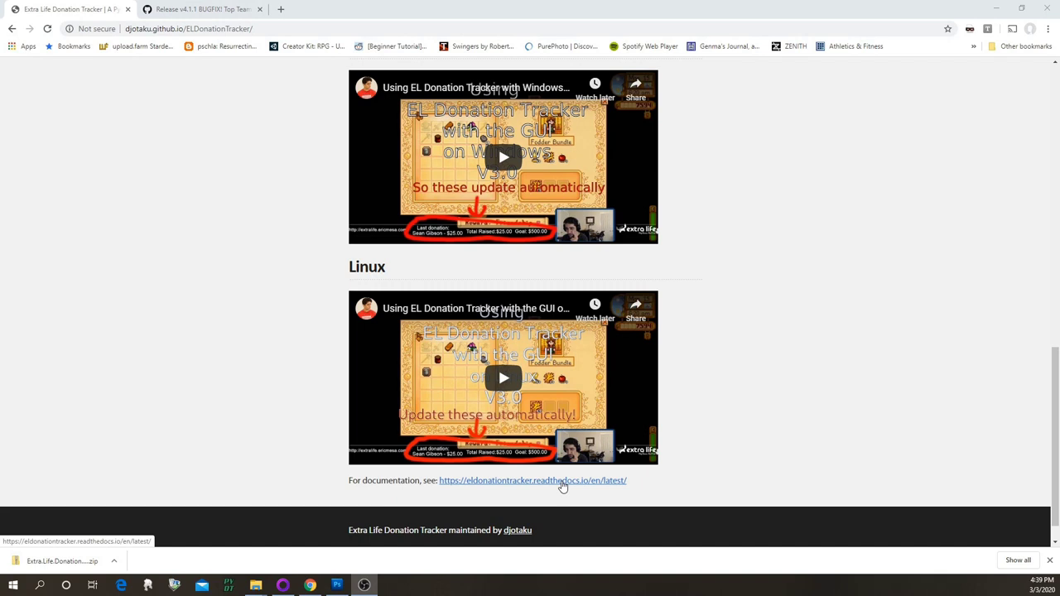
pyautogui.middleClick(561, 482)
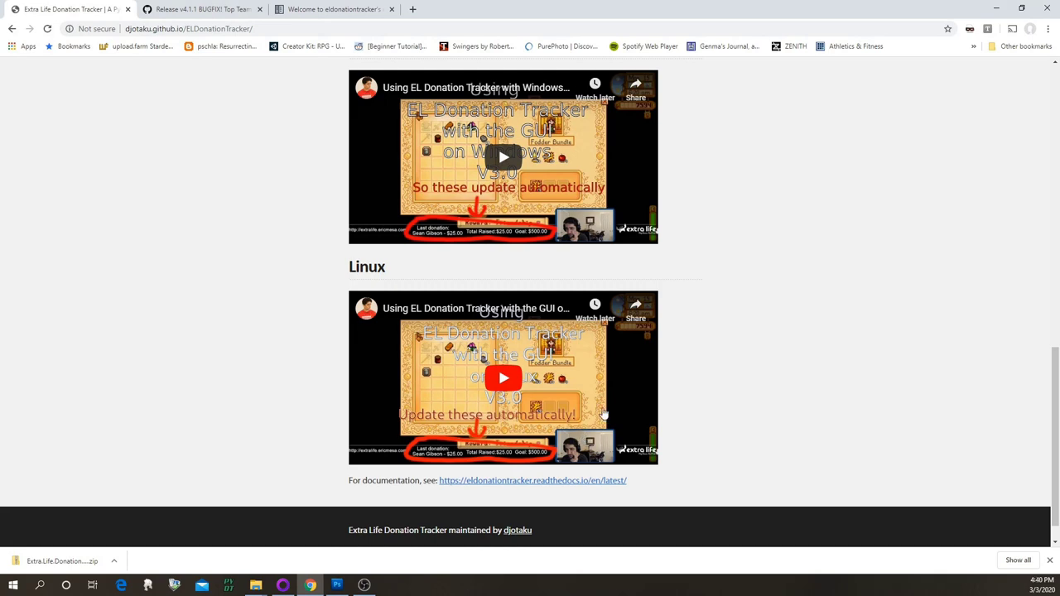
pyautogui.click(348, 9)
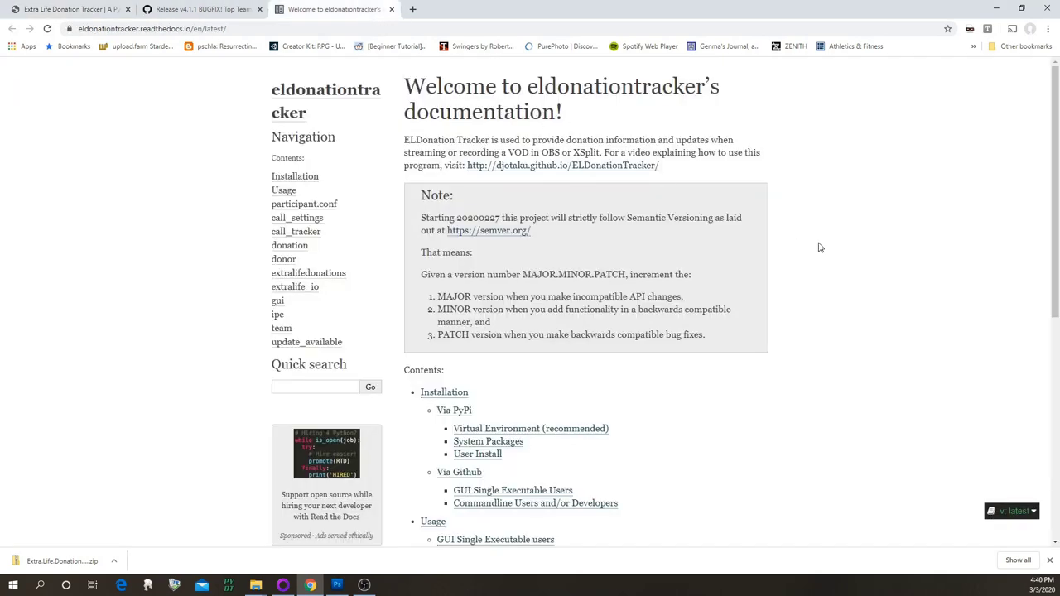
pyautogui.scroll(-2, 771, 304)
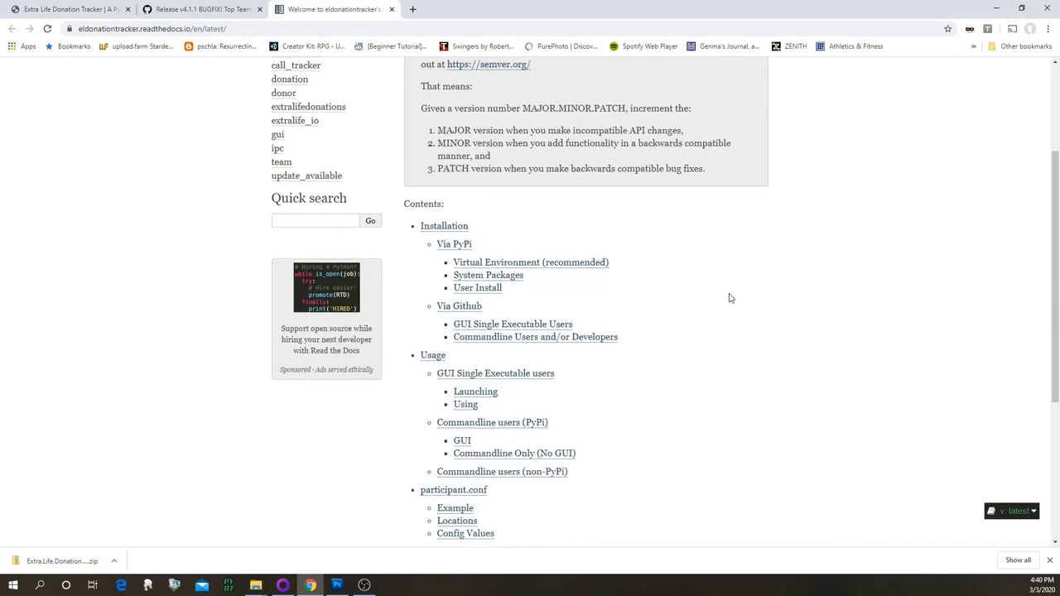
pyautogui.scroll(-2, 726, 298)
pyautogui.scroll(5, 721, 301)
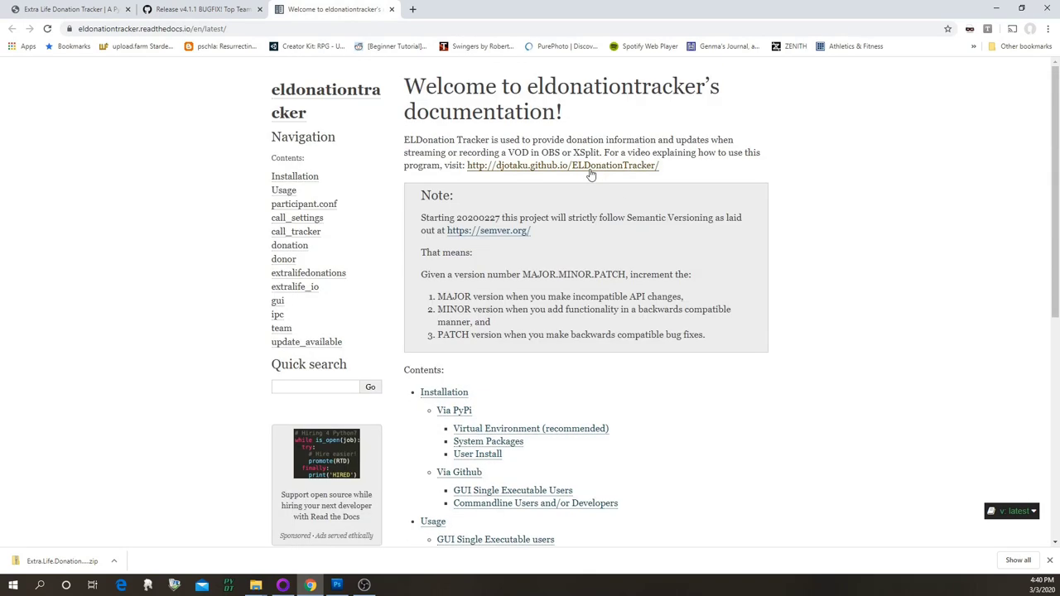
pyautogui.click(45, 9)
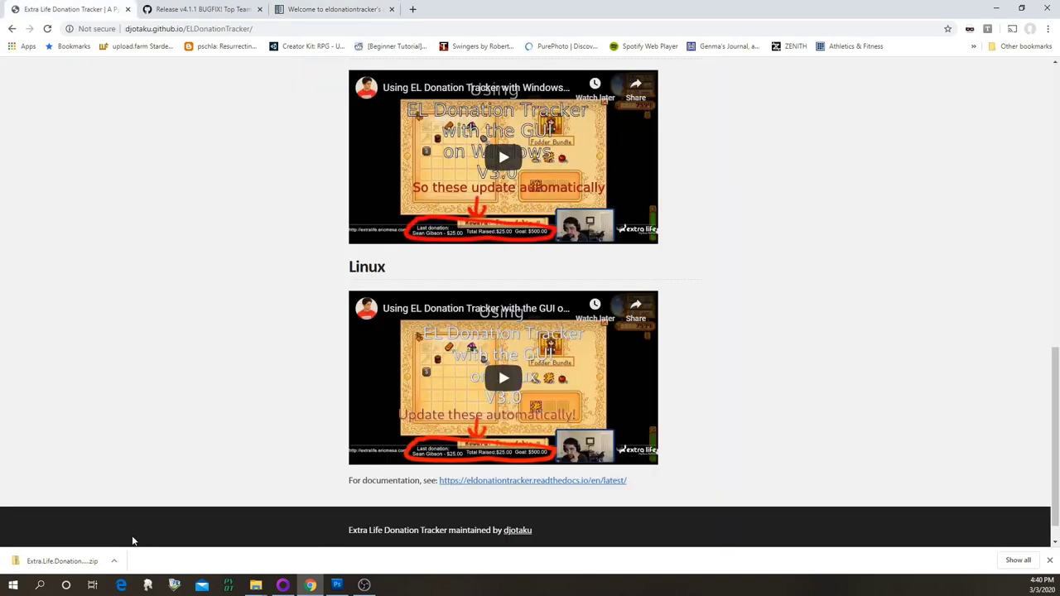
# Step: Show the v4.1.1 zip in the Downloads folder and widen the Name column
pyautogui.click(114, 561)
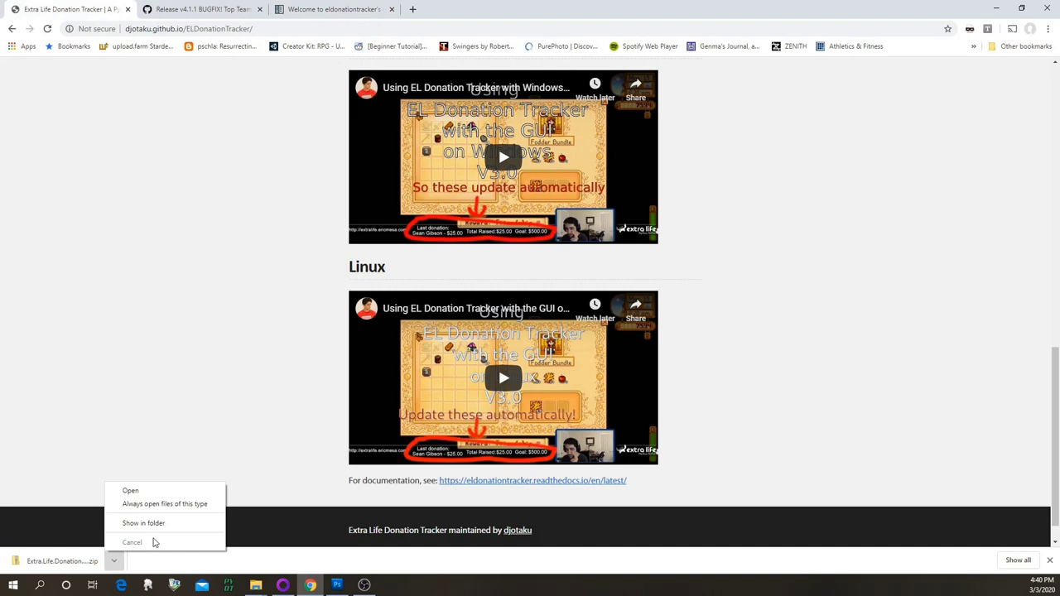
pyautogui.click(143, 524)
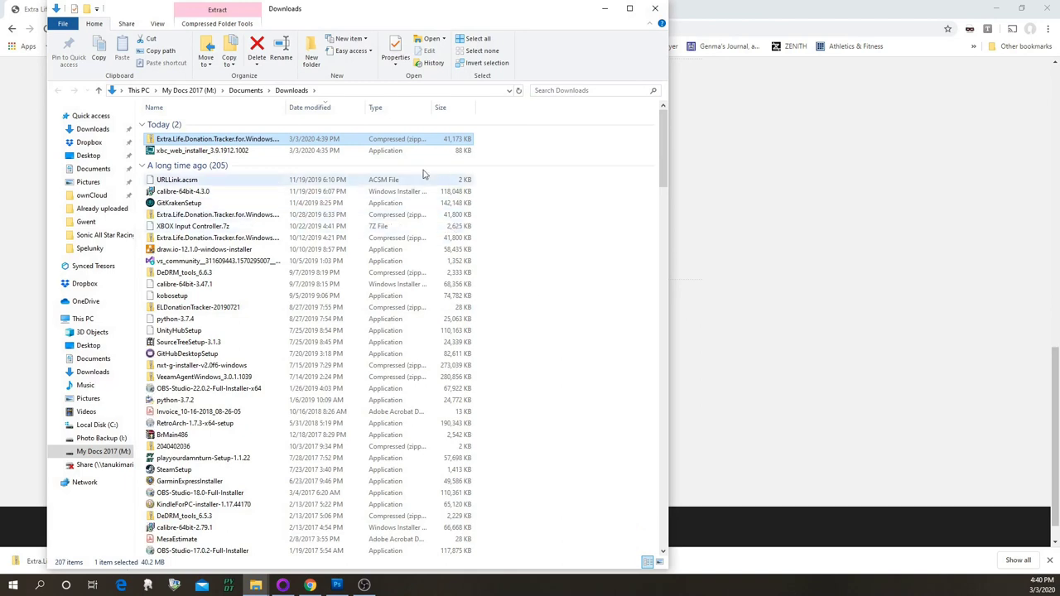
pyautogui.moveTo(289, 106); pyautogui.dragTo(386, 107)
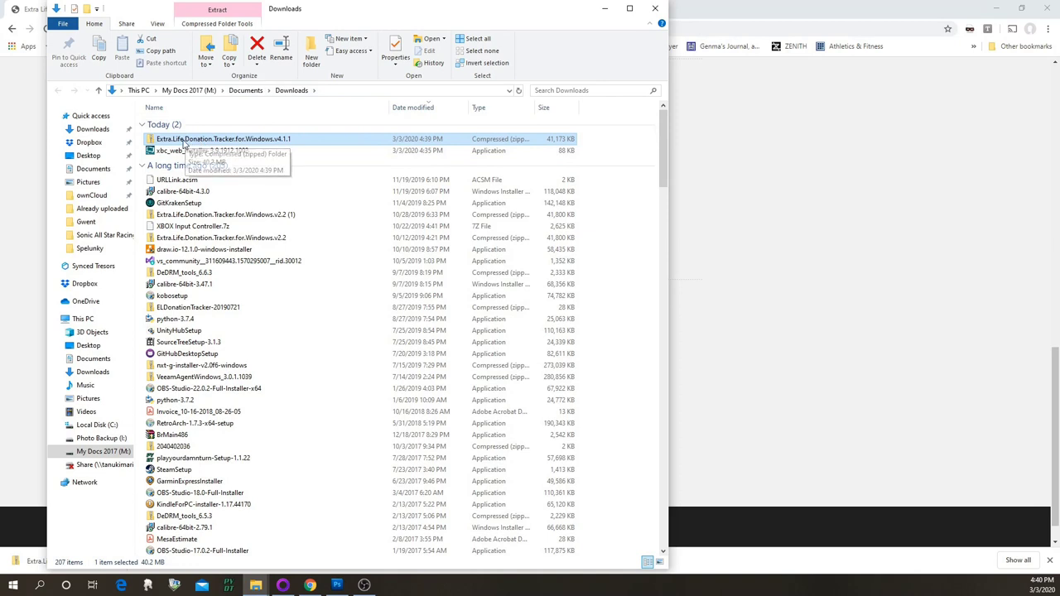
# Step: Extract the v4.1.1 zip with 'Show extracted files when complete' checked
pyautogui.rightClick(185, 142)
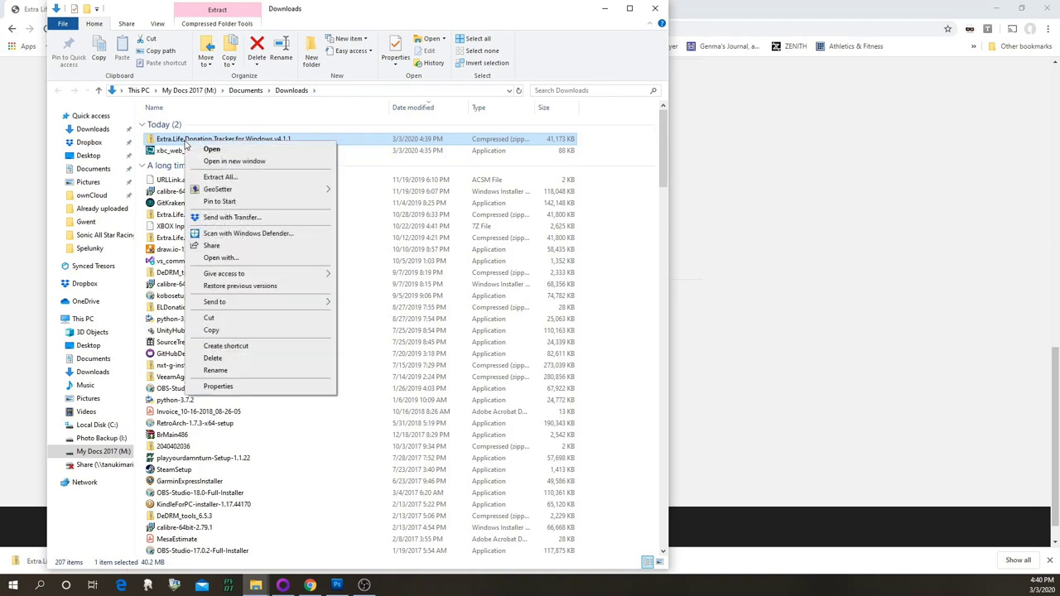
pyautogui.click(220, 177)
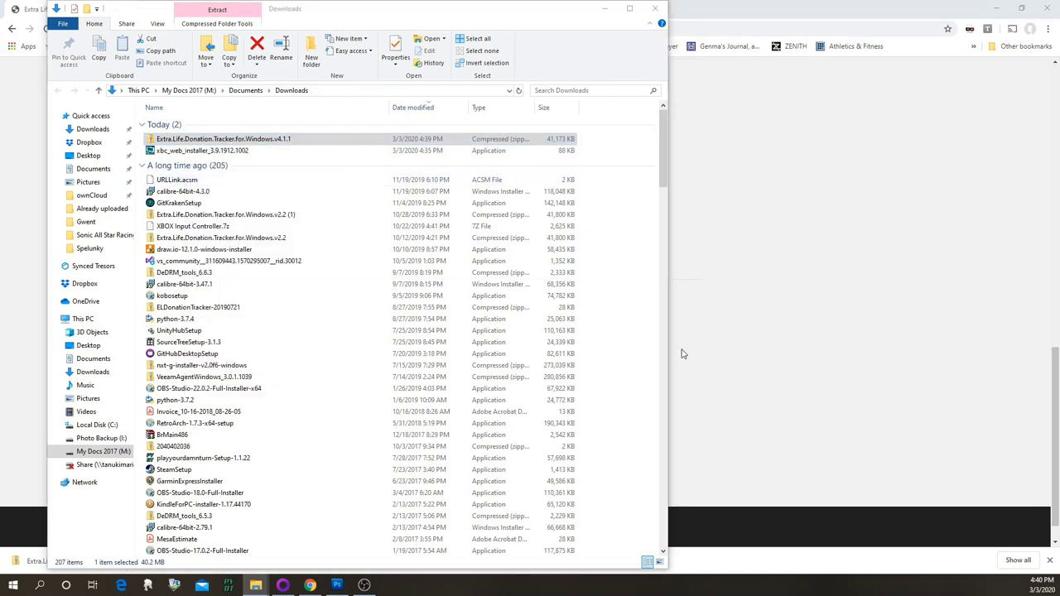
pyautogui.moveTo(816, 267); pyautogui.dragTo(601, 144)
pyautogui.click(491, 239)
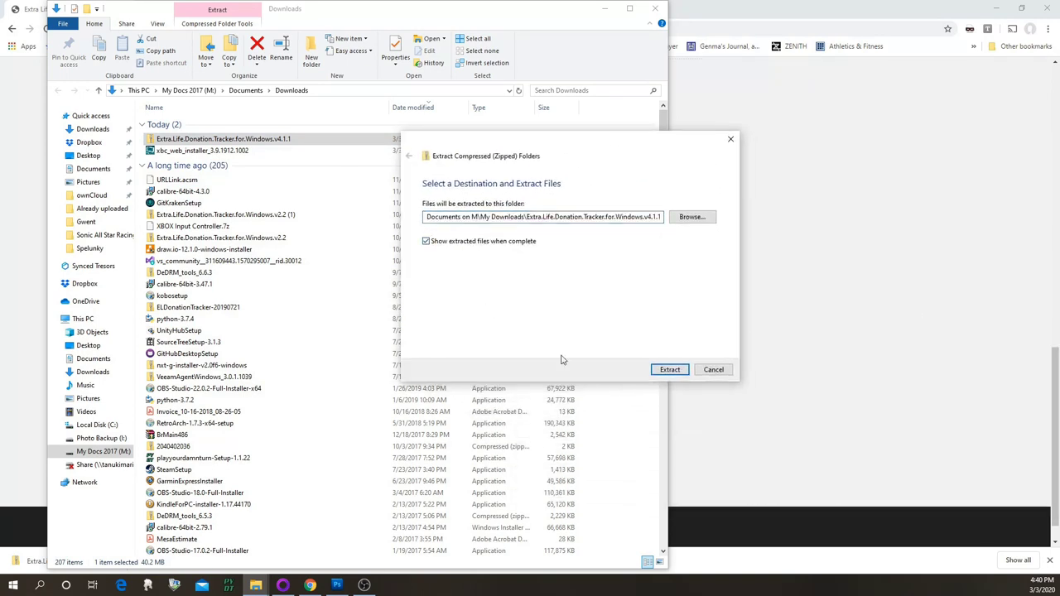
pyautogui.click(667, 370)
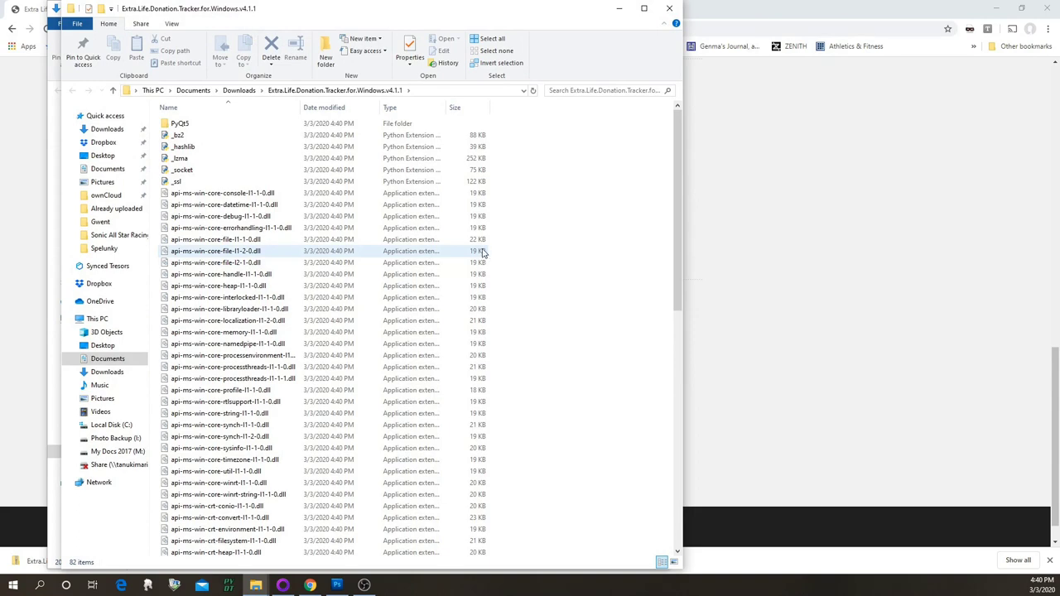
# Step: Launch gui.exe from the extracted folder, choosing More info and Run anyway at SmartScreen
pyautogui.scroll(-7, 472, 250)
pyautogui.scroll(-4, 468, 248)
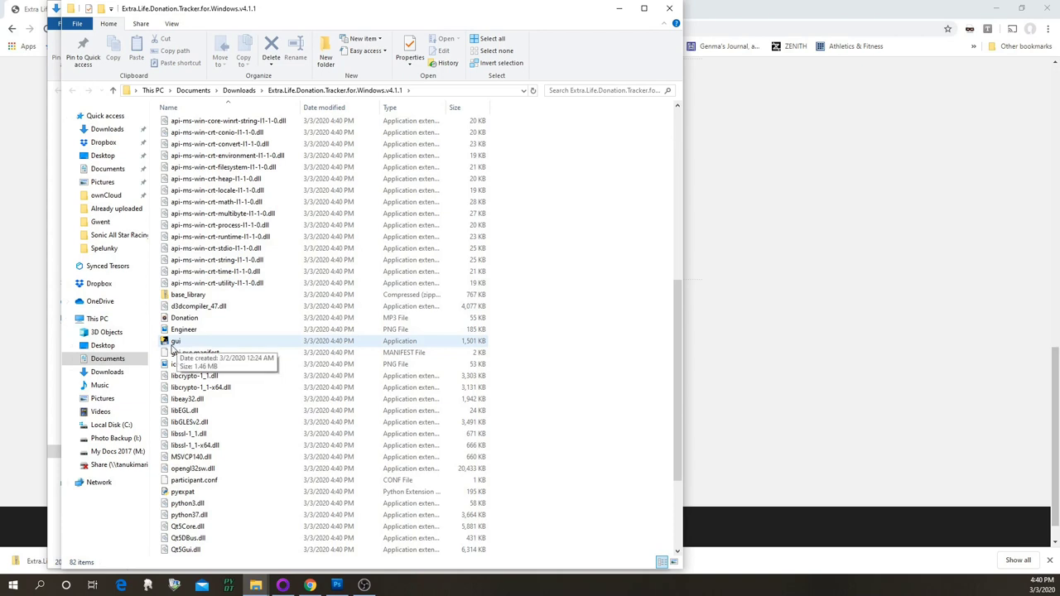
pyautogui.doubleClick(185, 343)
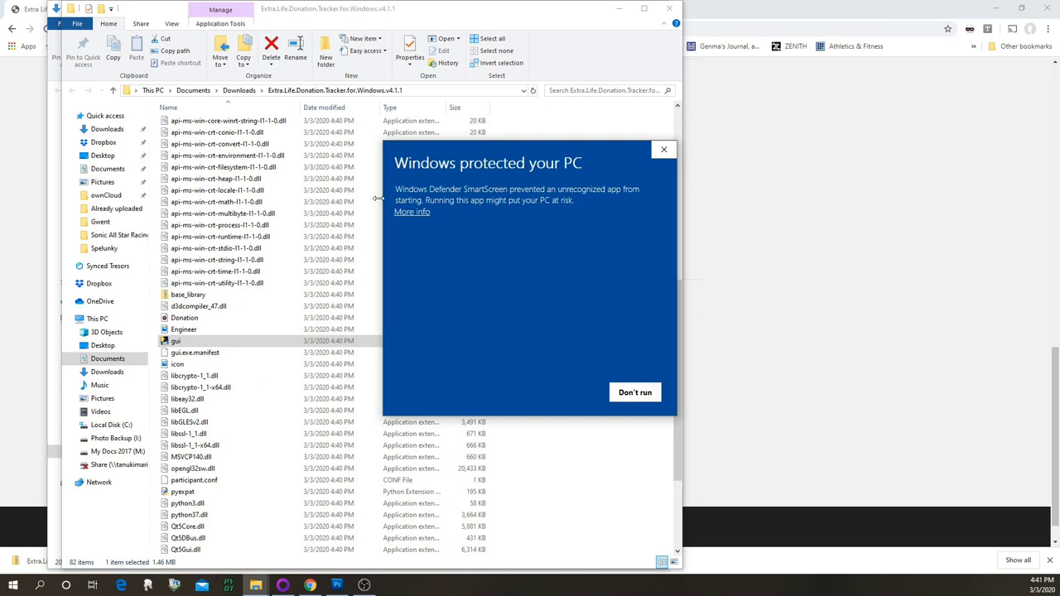
pyautogui.click(407, 213)
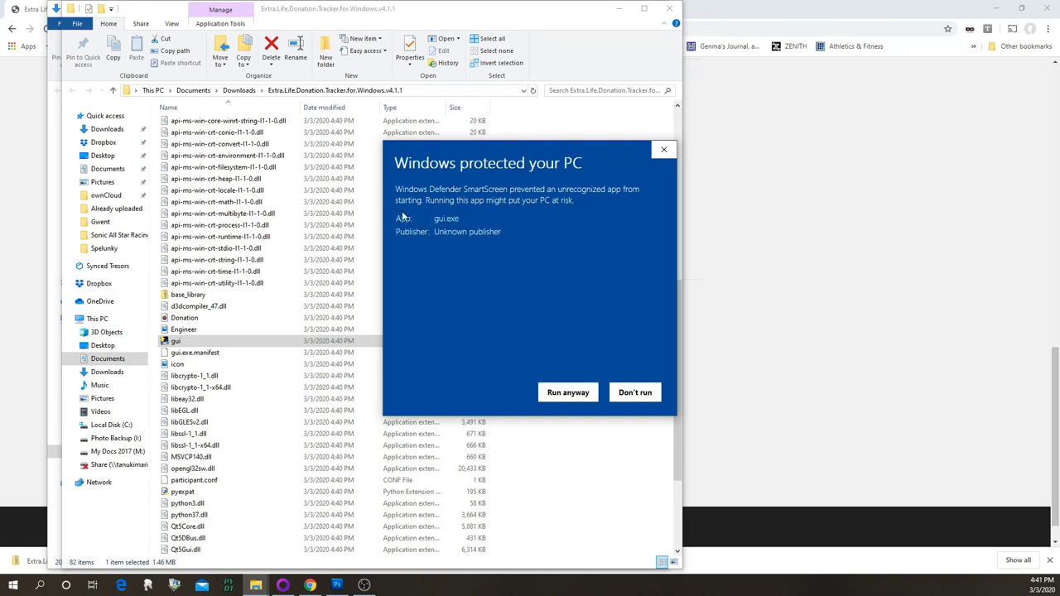
pyautogui.click(559, 396)
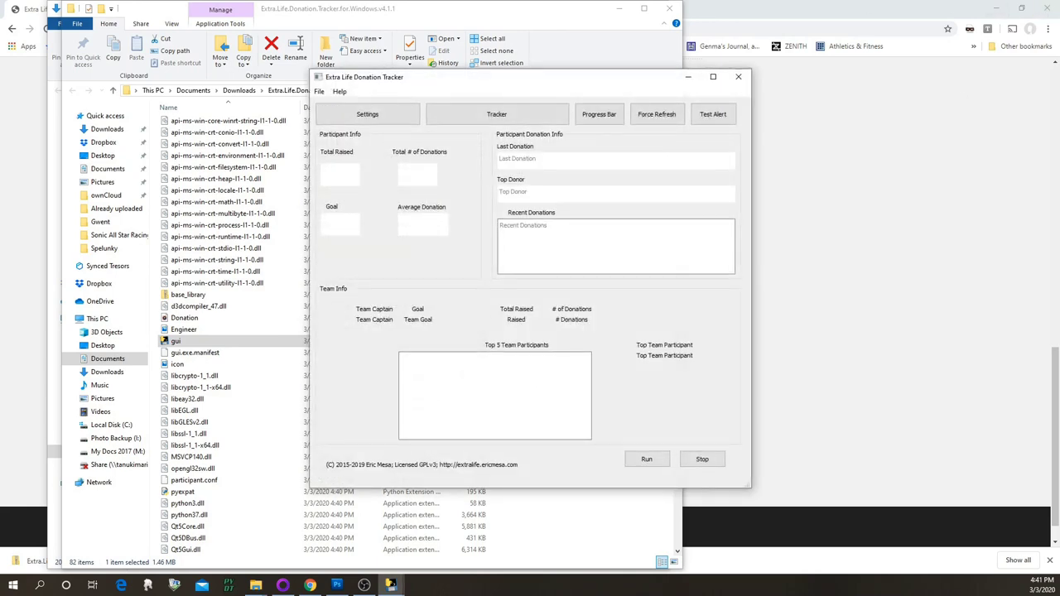
# Step: Arrange the console and tracker windows to show $50.00 of $500.00 and team total $2,338.00
pyautogui.moveTo(831, 108); pyautogui.dragTo(211, 132)
pyautogui.moveTo(455, 87); pyautogui.dragTo(522, 66)
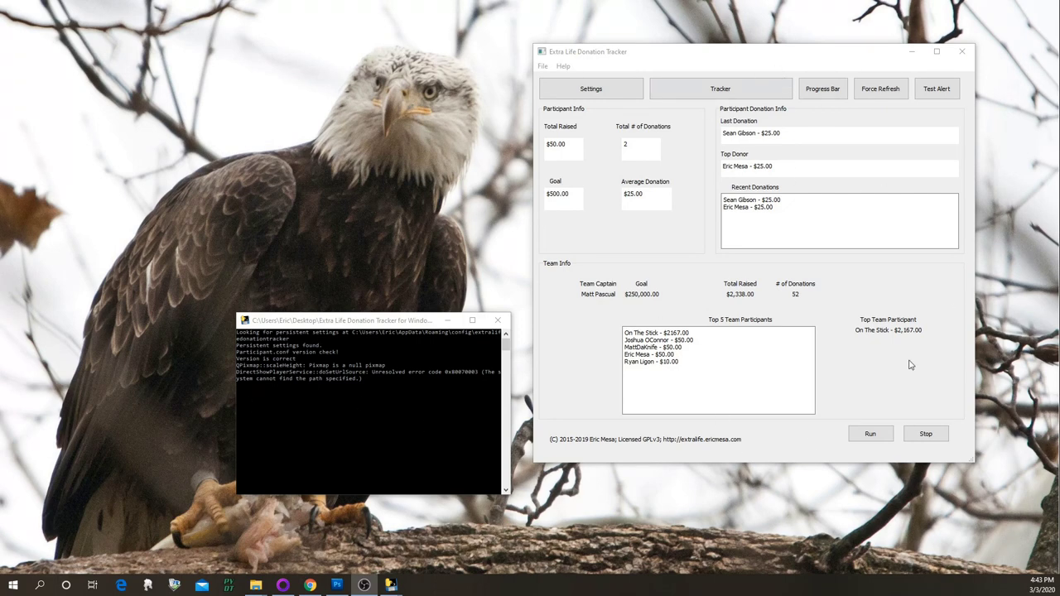
pyautogui.click(850, 317)
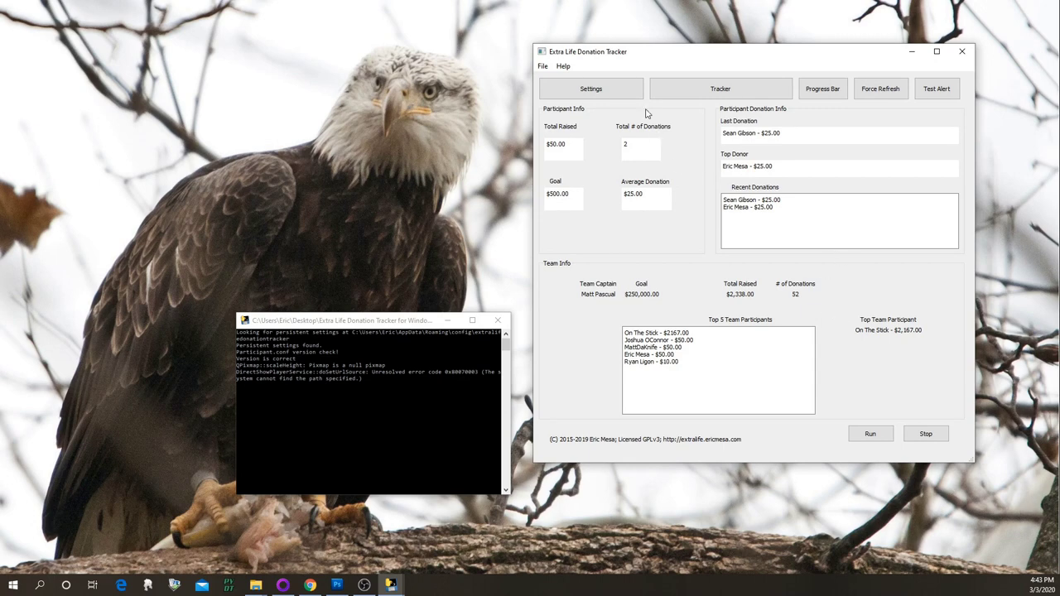
# Step: Open the tracker Settings, then switch to the participant's Extra Life page in Chrome
pyautogui.click(594, 91)
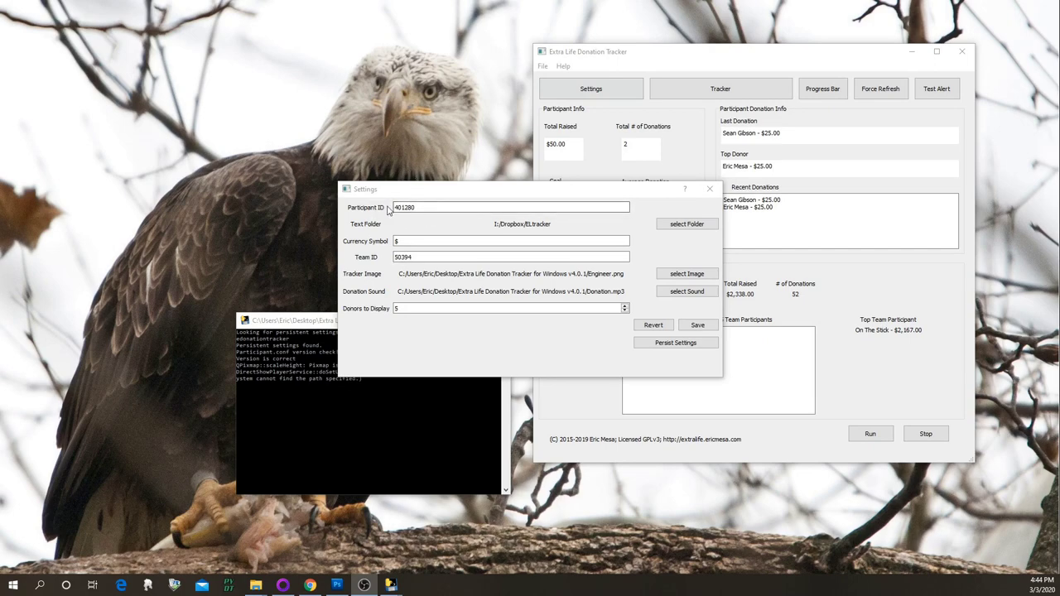
pyautogui.click(310, 585)
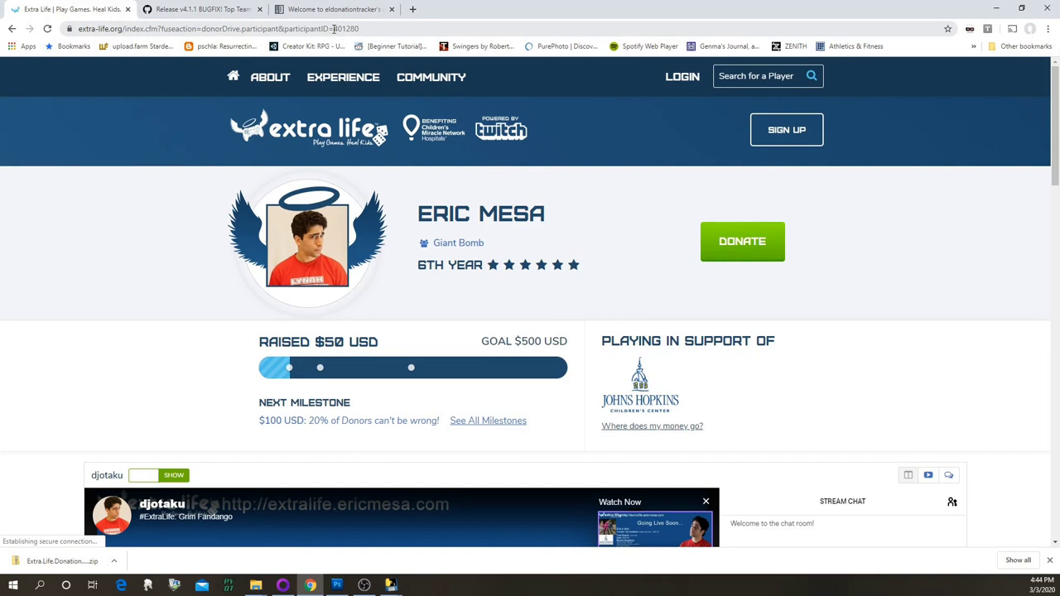
# Step: Select the participant ID at the end of the page URL, then minimize Chrome
pyautogui.click(329, 28)
pyautogui.doubleClick(390, 28)
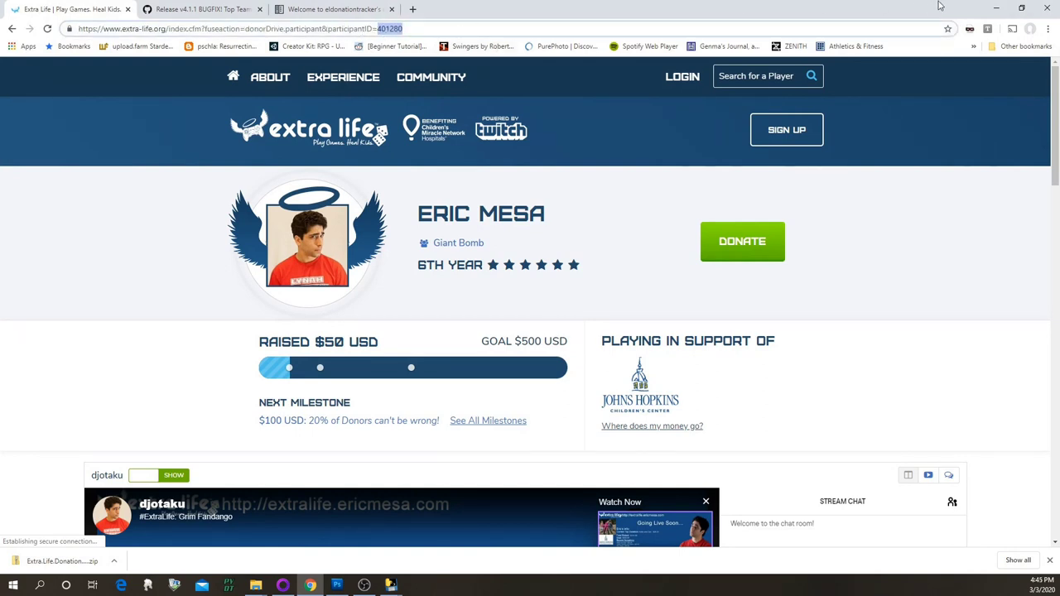
pyautogui.click(996, 8)
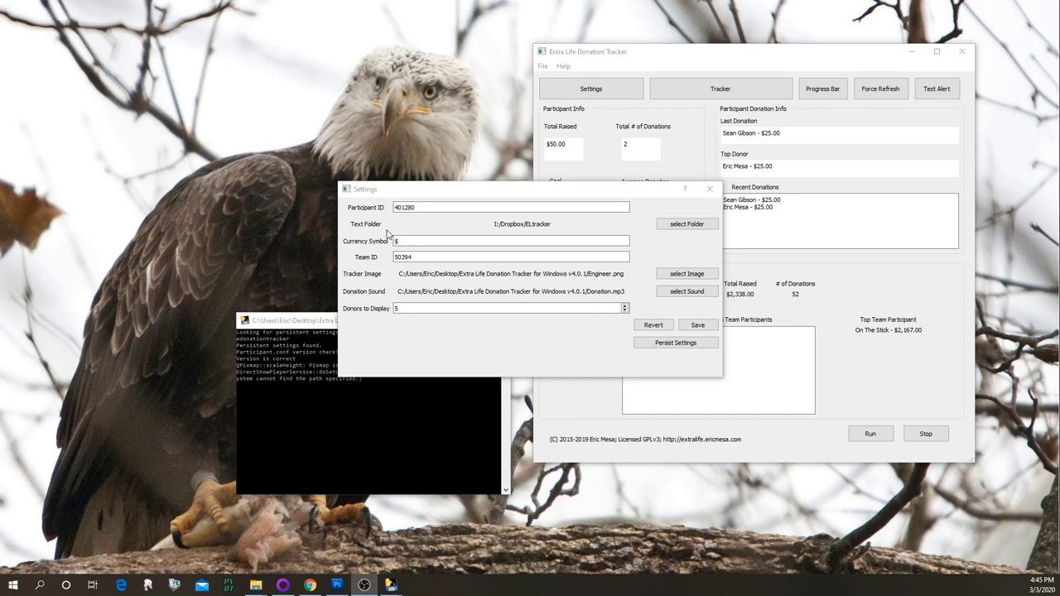
# Step: Move from the Currency Symbol field to Team ID in Settings, then return to the participant page
pyautogui.click(407, 238)
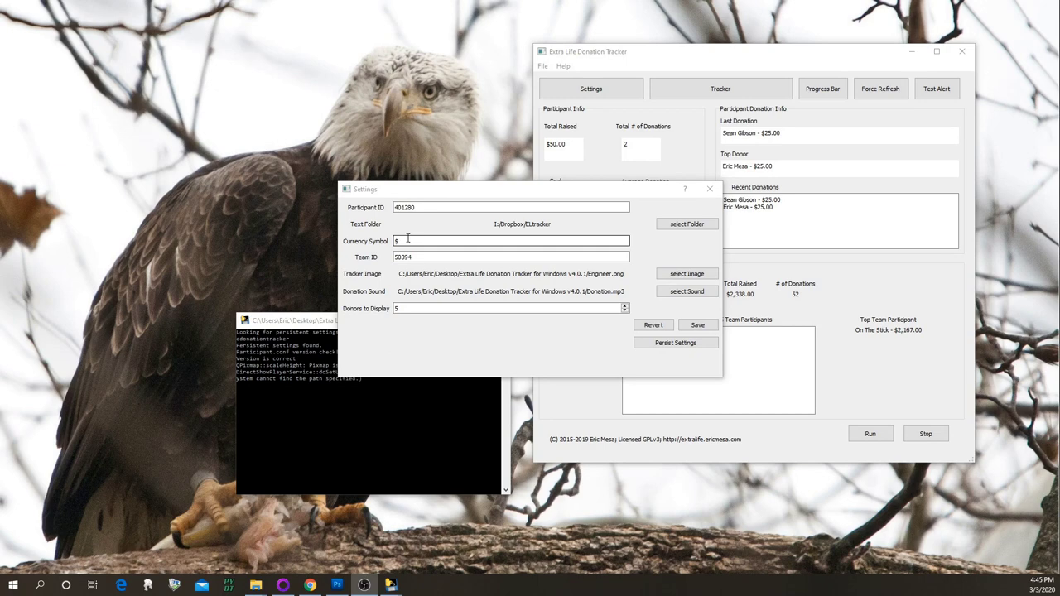
pyautogui.press('Tab')
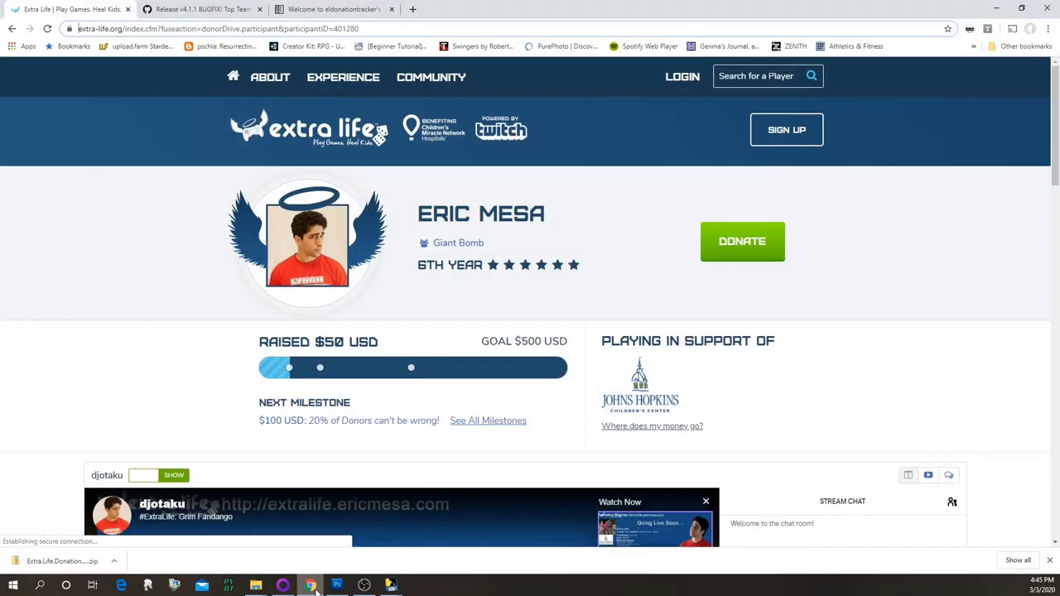
pyautogui.click(309, 585)
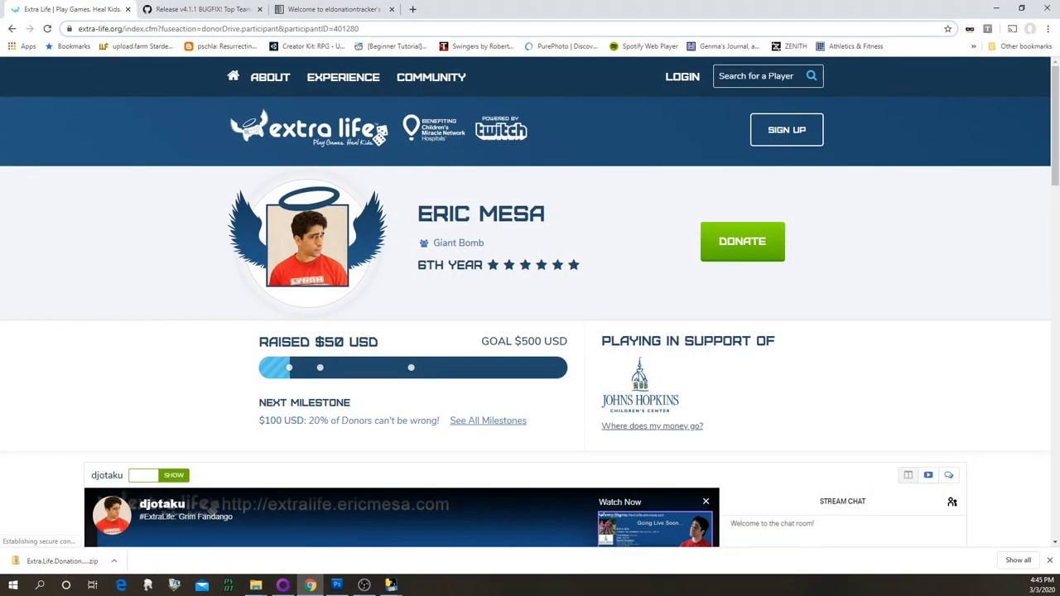
# Step: Confirm the Giant Bomb team page's address shows team ID 50394, then go back to the tracker
pyautogui.click(451, 245)
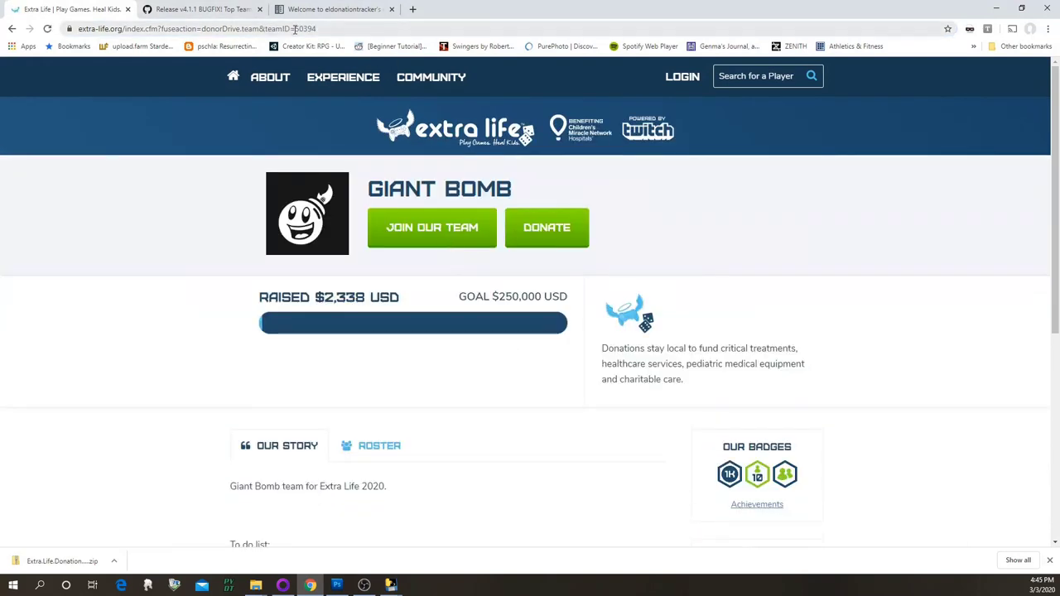
pyautogui.moveTo(359, 29); pyautogui.dragTo(335, 31)
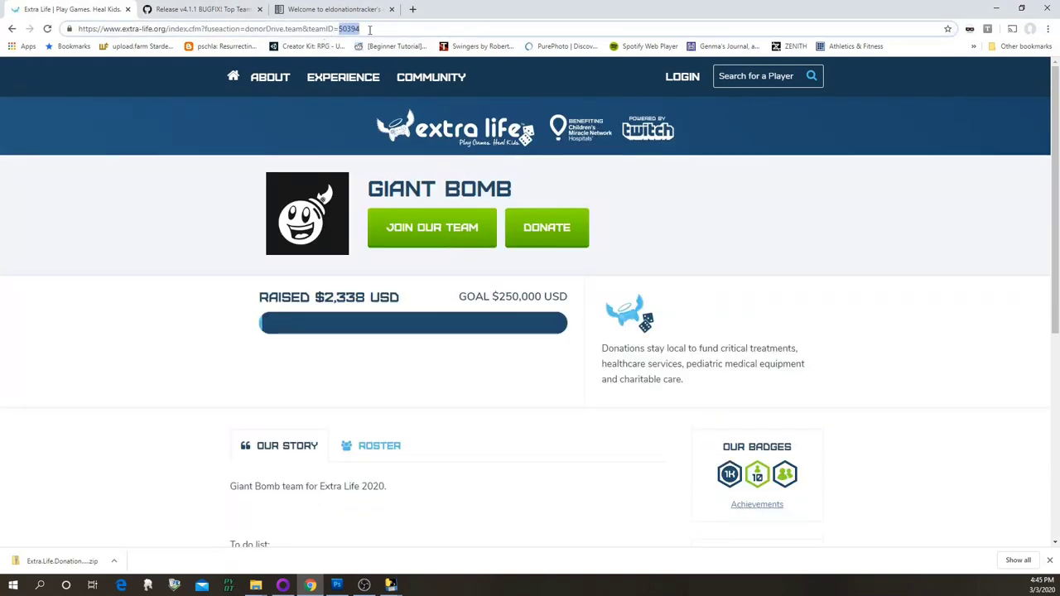
pyautogui.click(993, 8)
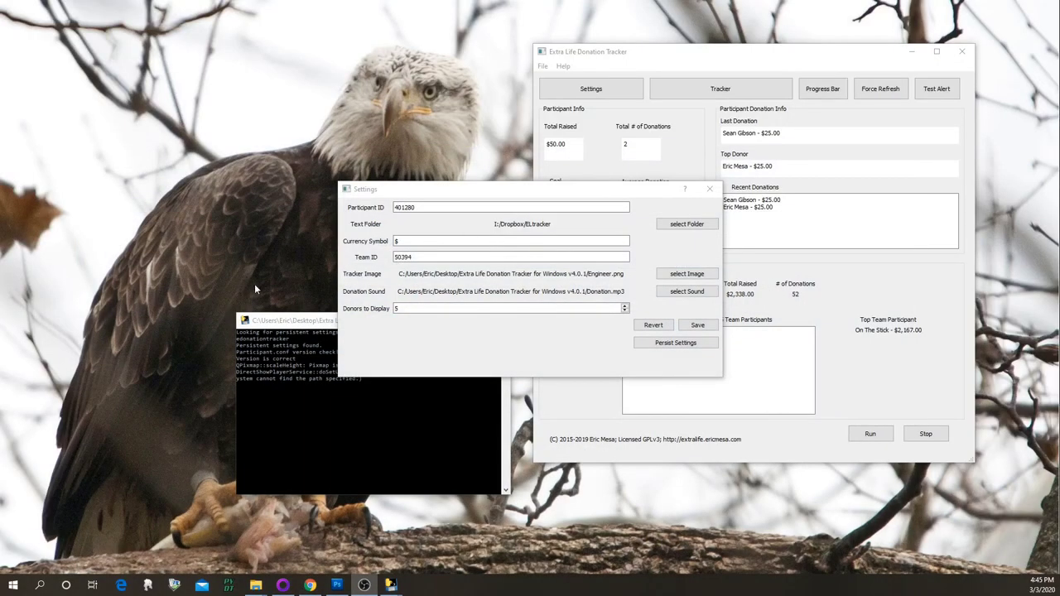